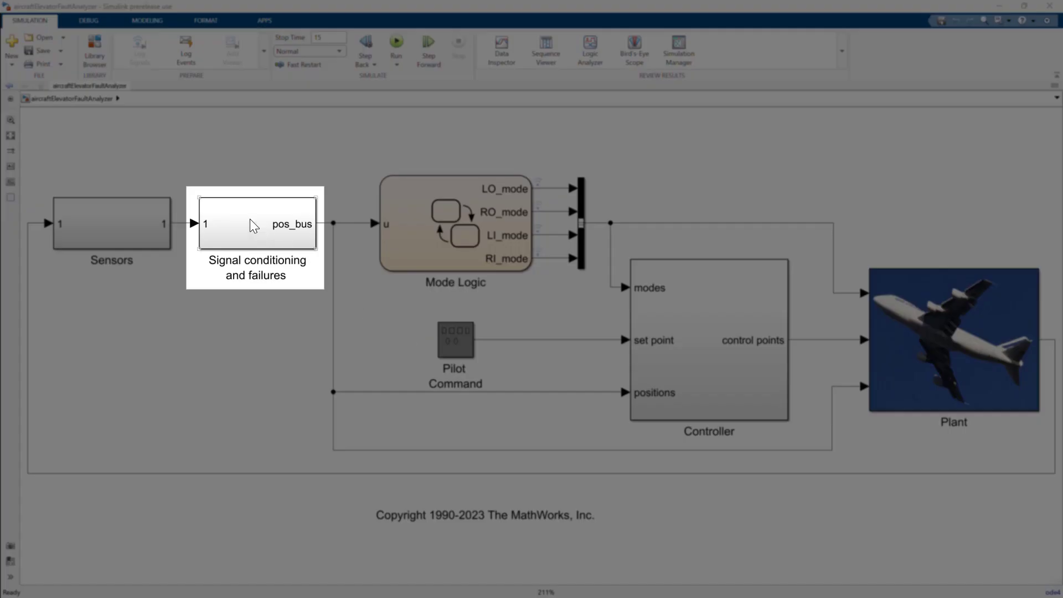
- Look inside the Signal conditioning and failures subsystem and the Mode Logic chart, then show the Apps gallery
double_click(252, 224)
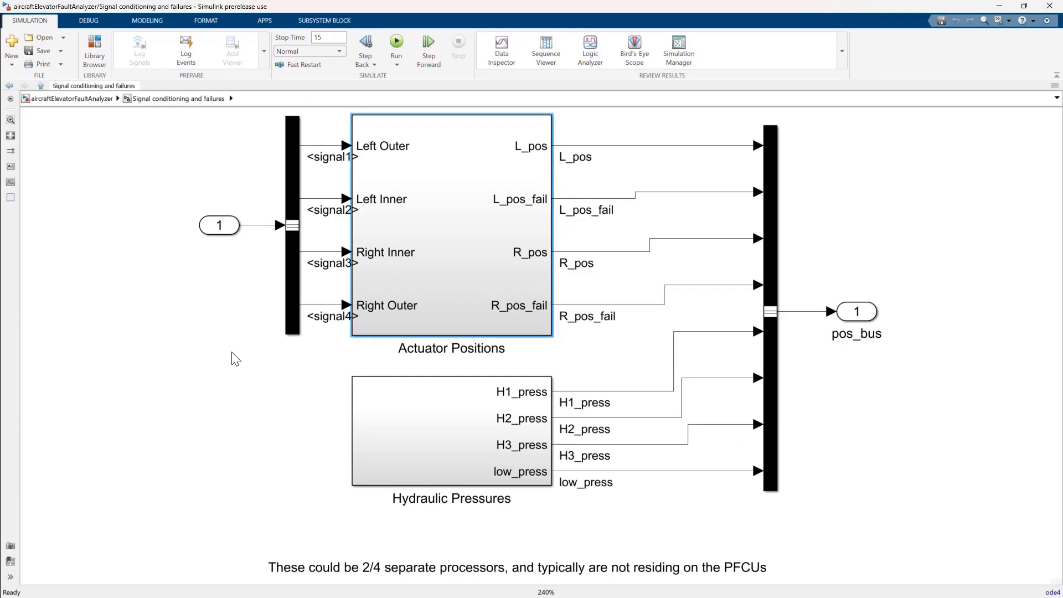
key(Escape)
click(435, 225)
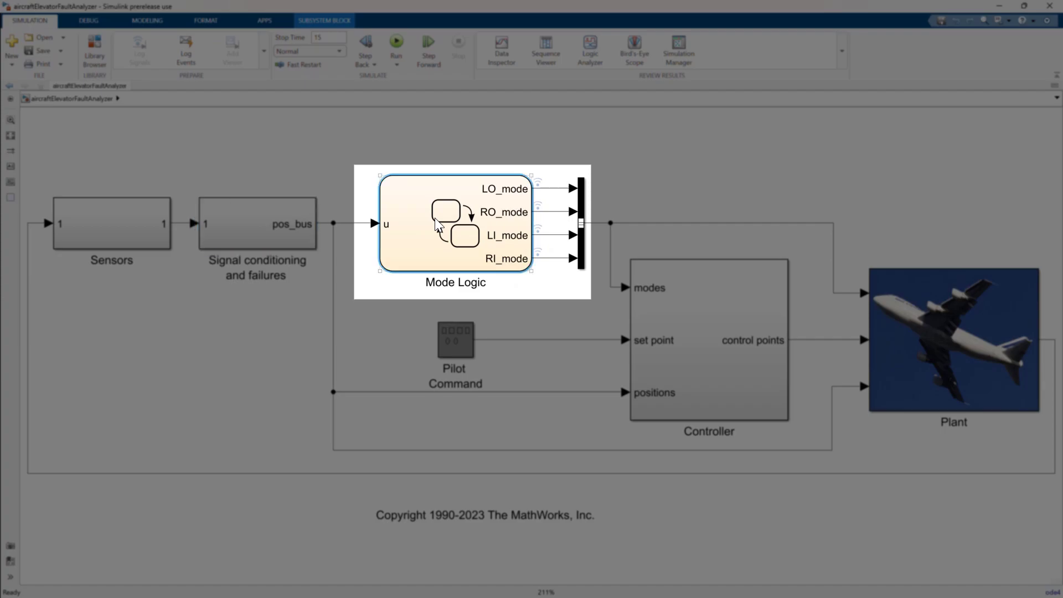
double_click(436, 224)
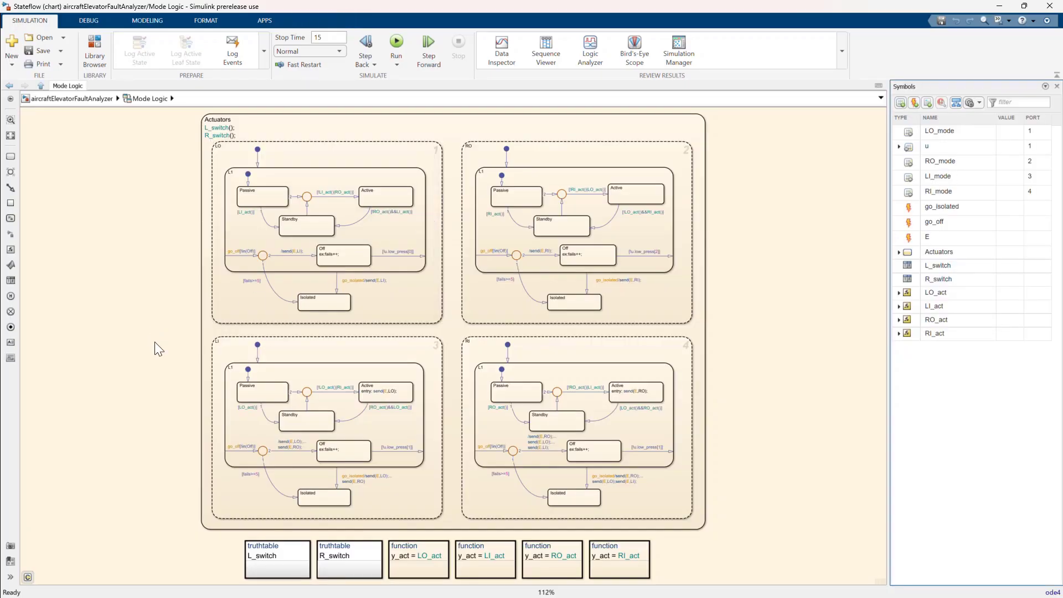
key(Escape)
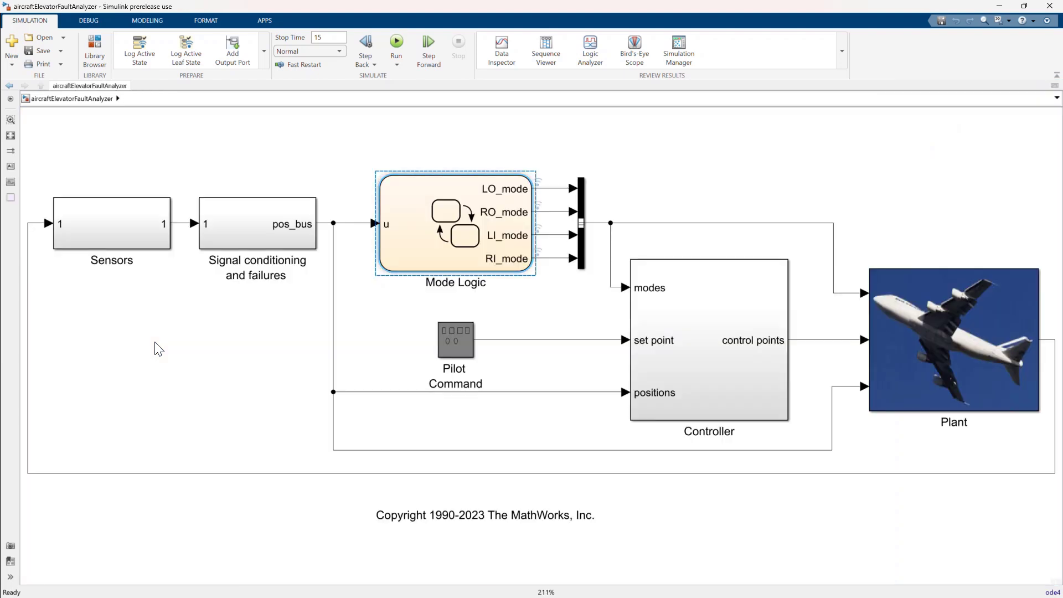
click(159, 349)
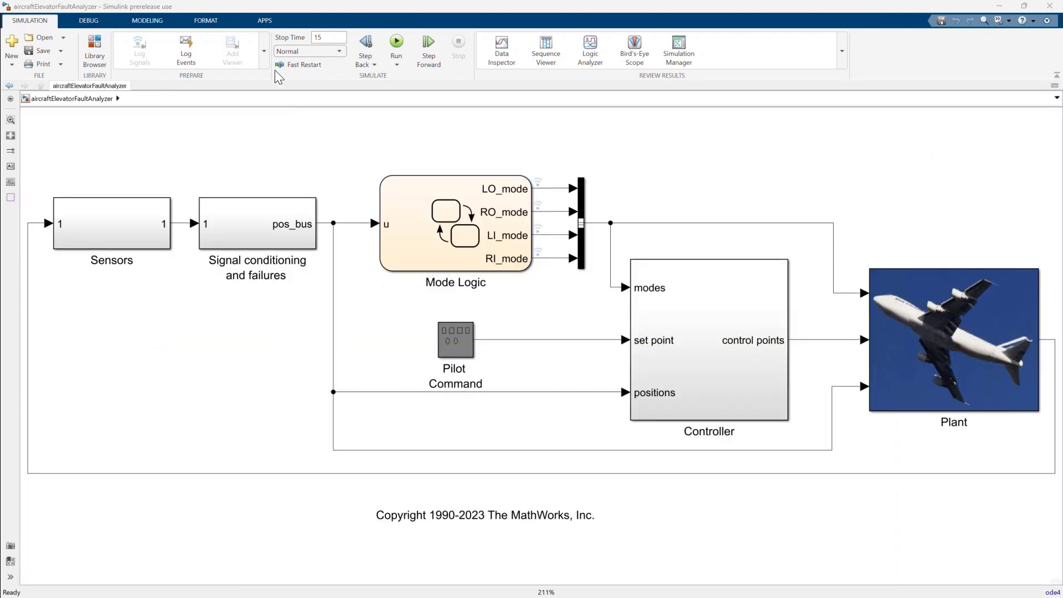
click(262, 22)
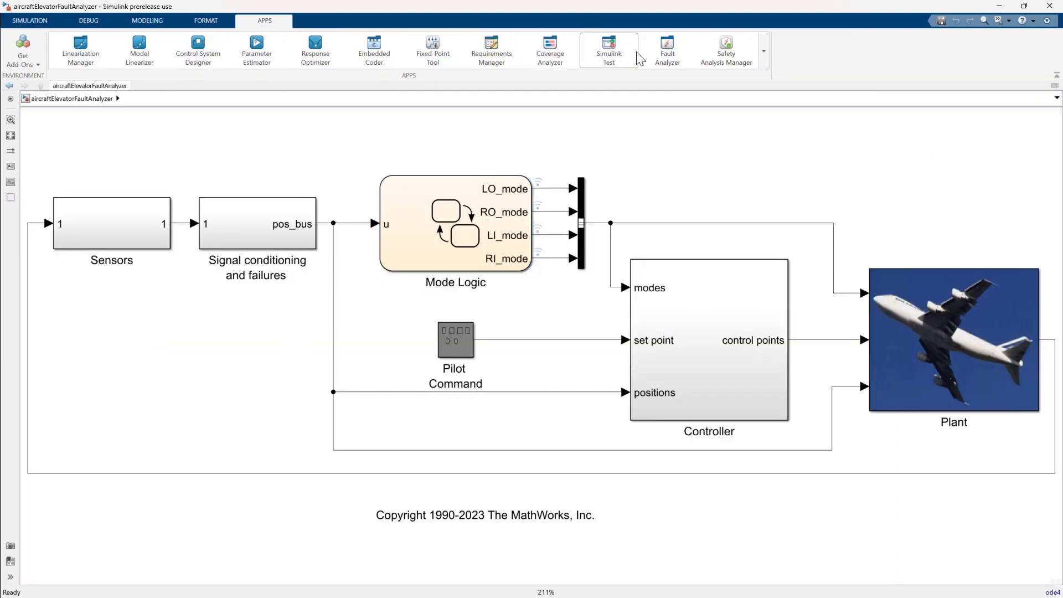
- Launch Fault Analyzer from the Apps gallery to bring up the Fault Table
click(666, 55)
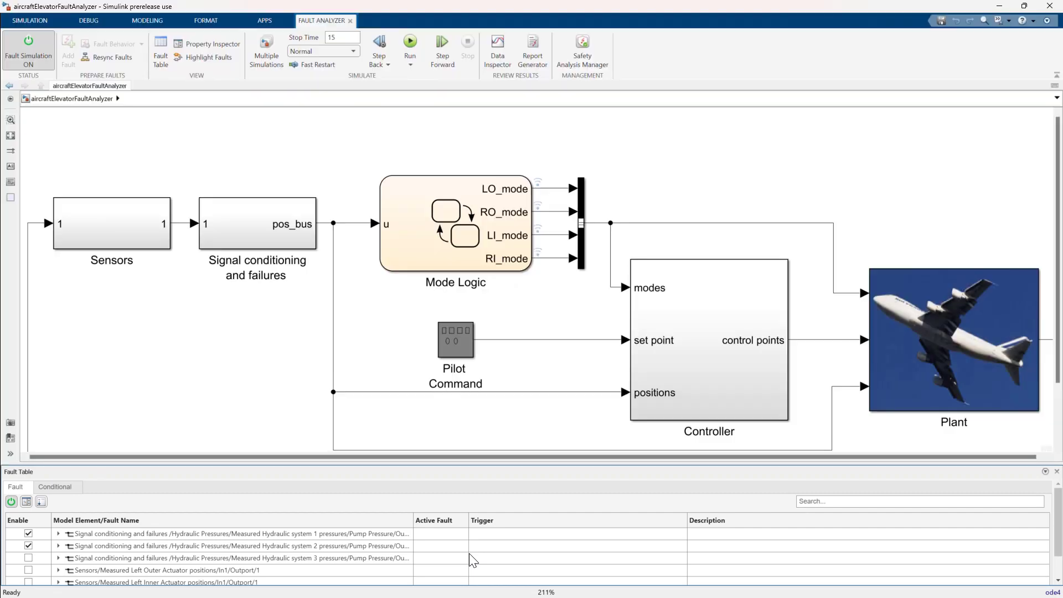
- Expand the hydraulic system 1 pump pressure row to reveal hydraulic_system_1_fault with its Timed: 5 trigger
click(58, 534)
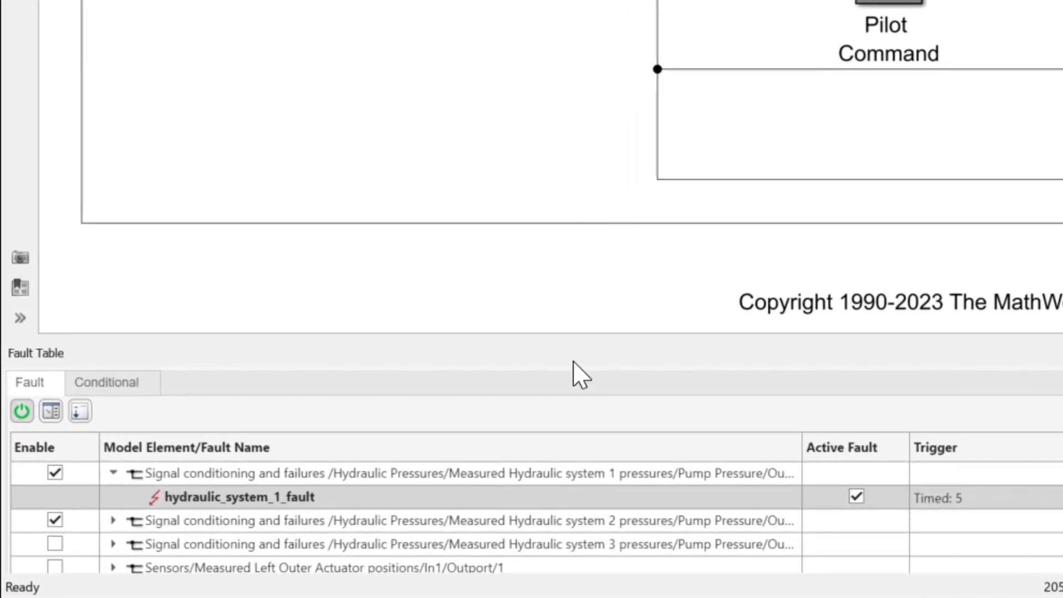
- Highlight hydraulic_system_1_fault's faulted element, then open its behavior model driving a constant 100
right_click(505, 500)
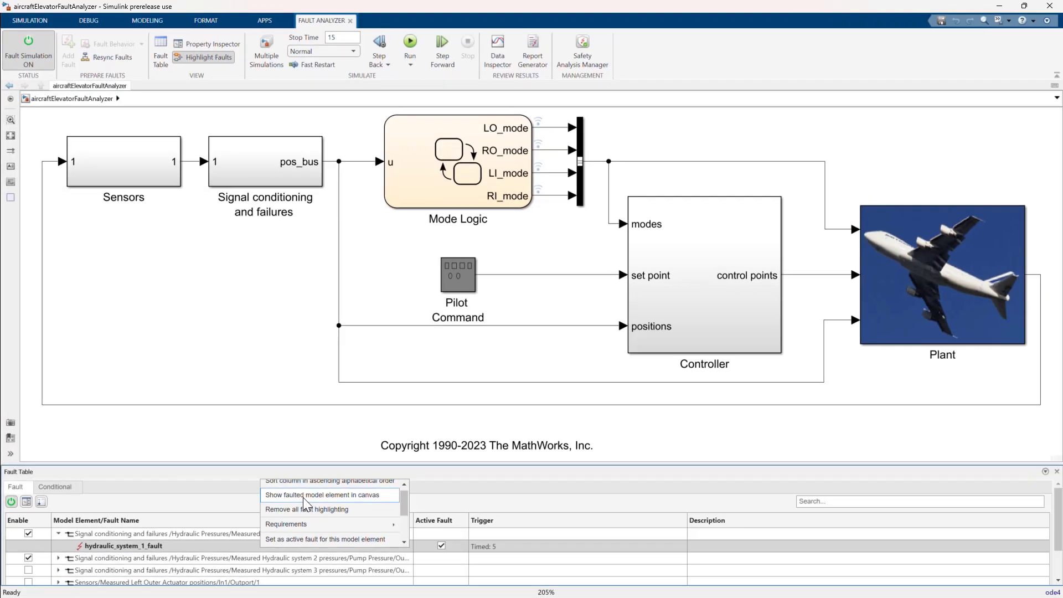
click(589, 403)
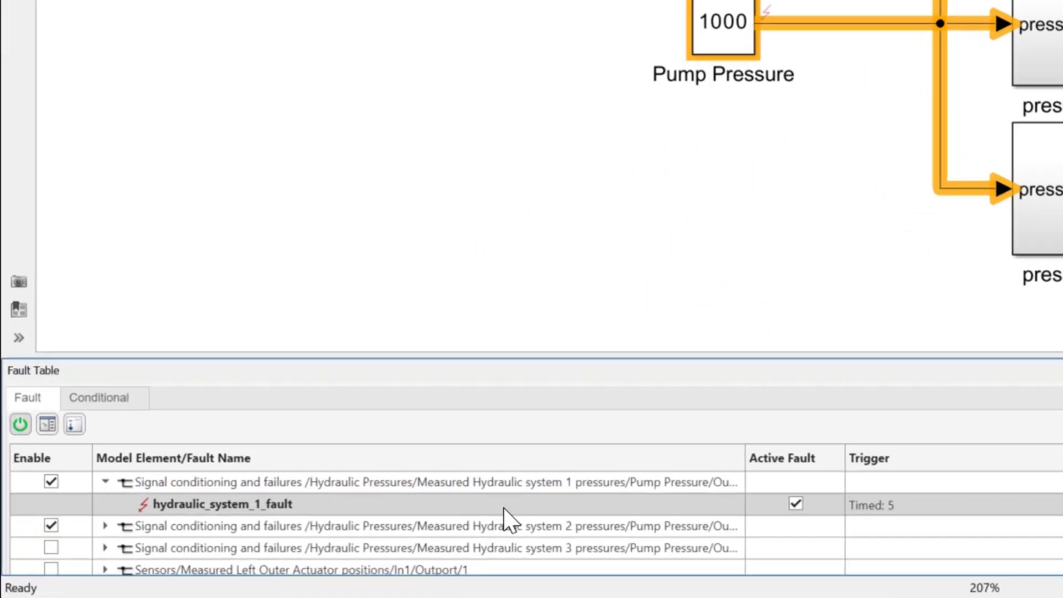
click(279, 548)
right_click(609, 489)
scroll(652, 474, down, 1)
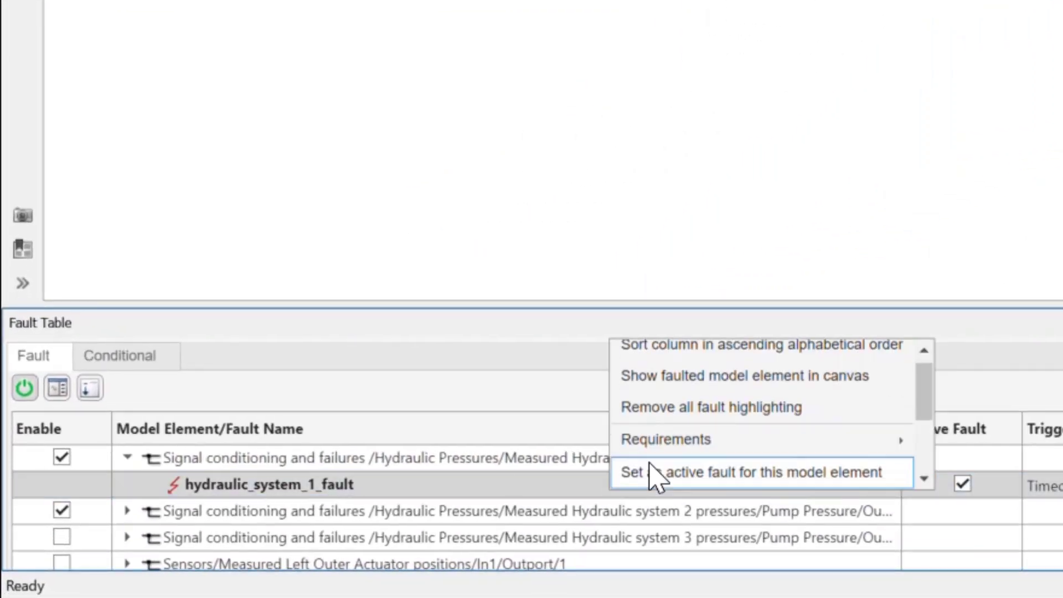
scroll(692, 468, down, 3)
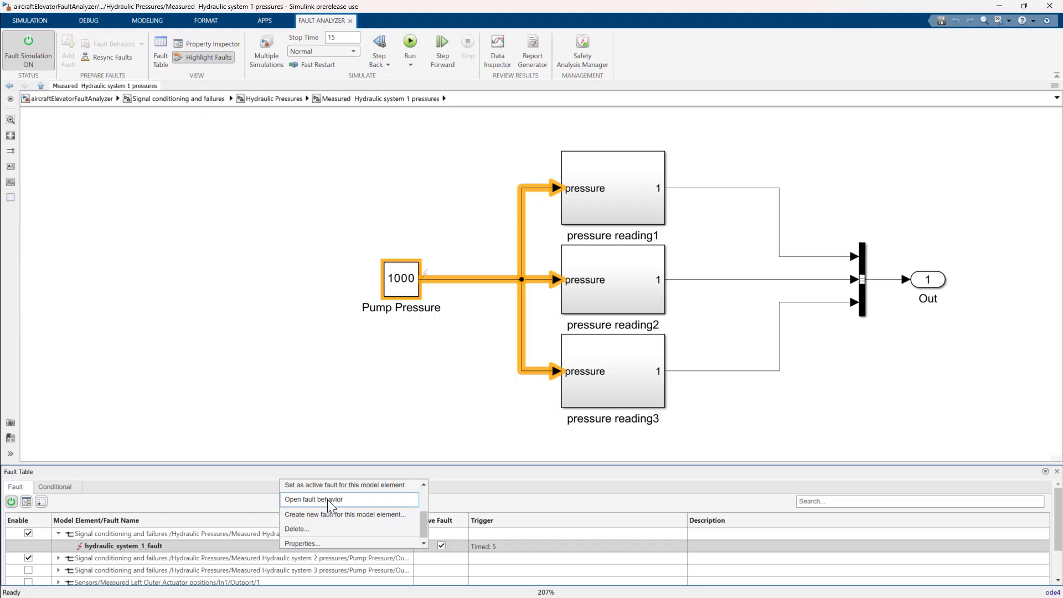
click(715, 391)
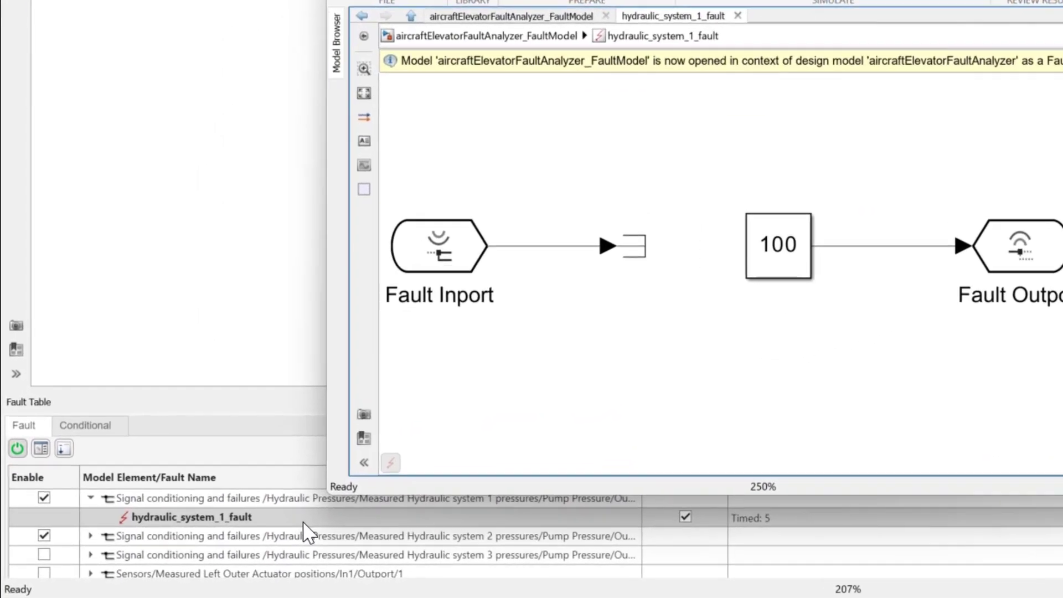
- Bring the top-level elevator model forward, showing hydraulic_system_1_fault's Timed trigger at 5
click(196, 547)
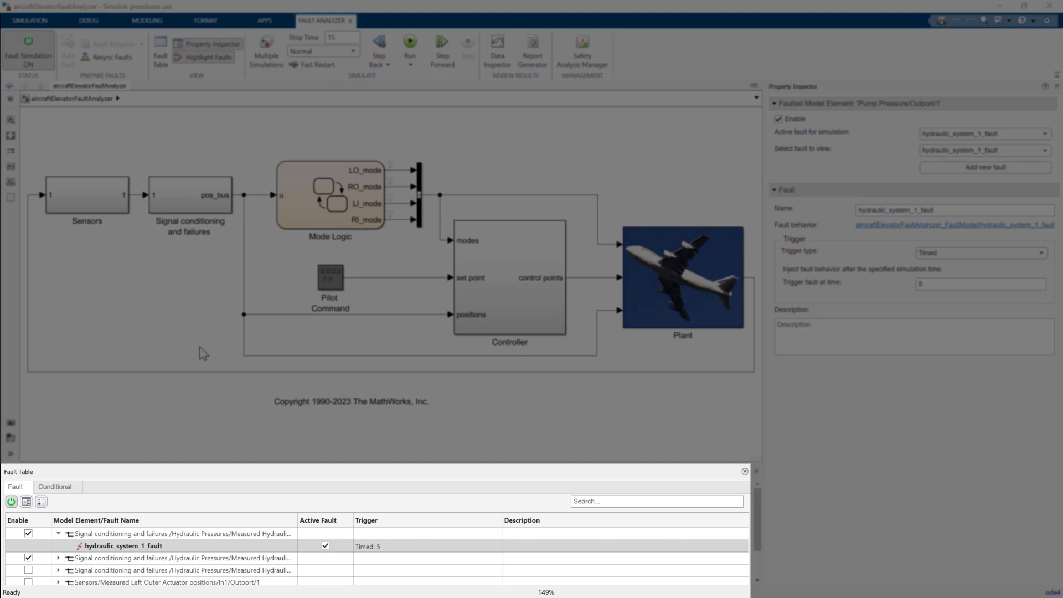
- Inspect the hyd_sys_1_fail conditional (H1_fail == true) and trace H1_fail to its model element
click(56, 488)
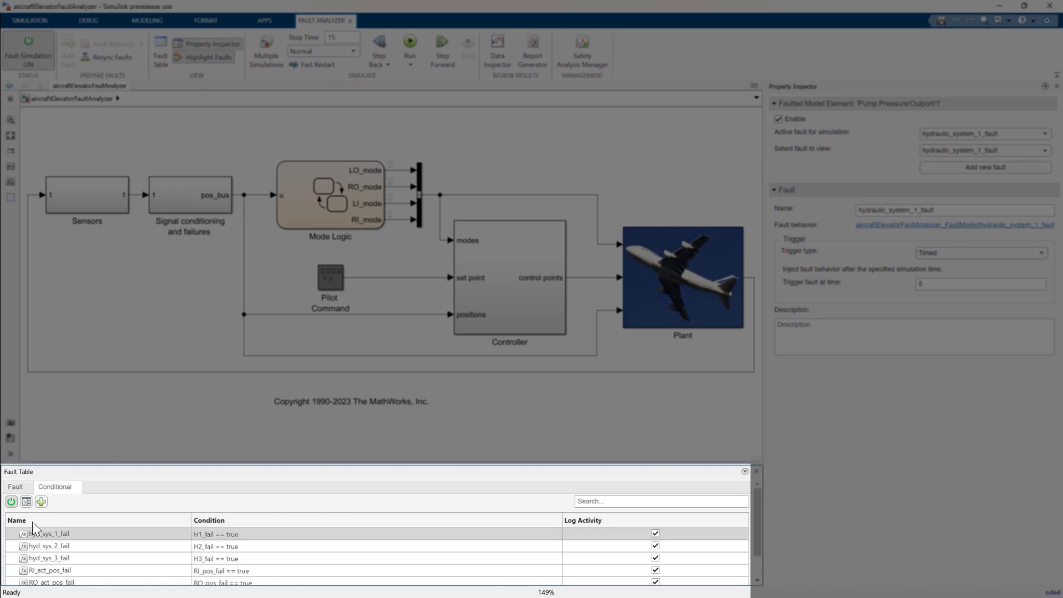
click(15, 534)
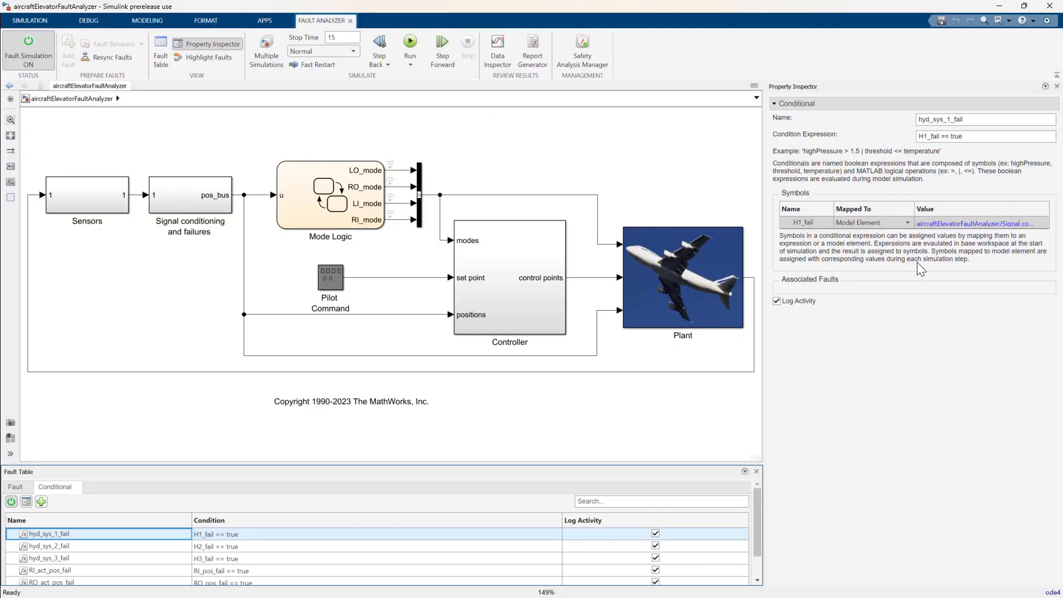
click(948, 229)
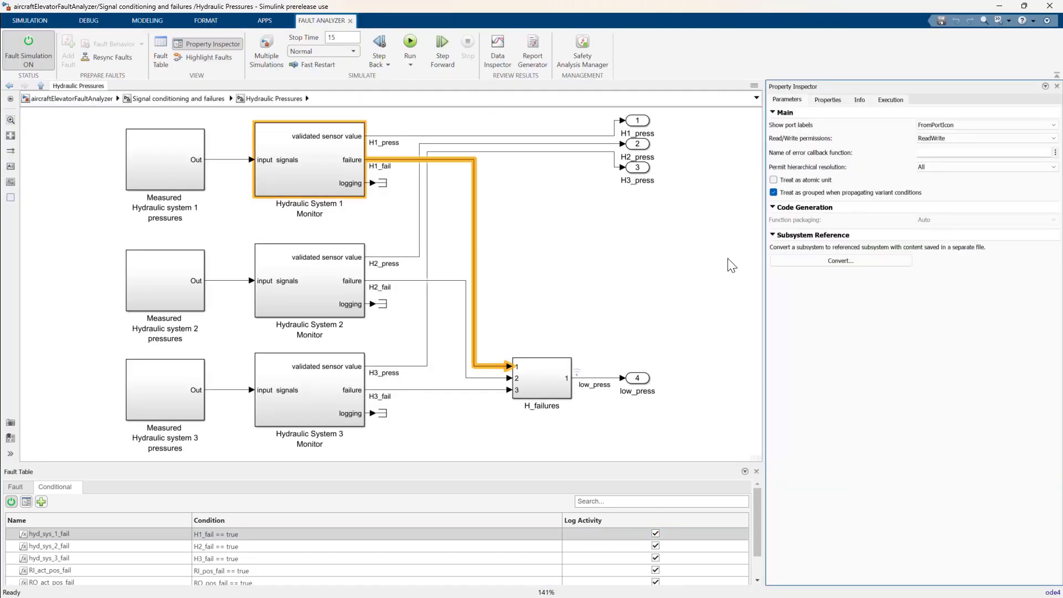
click(15, 535)
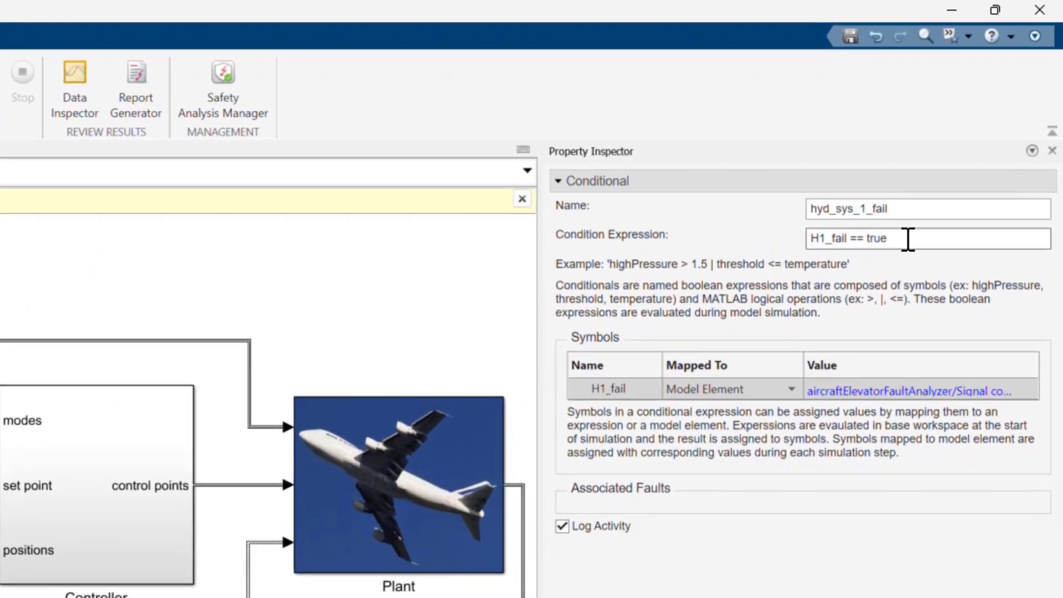
- Append '& t > 5' to the hyd_sys_1_fail condition expression
click(909, 239)
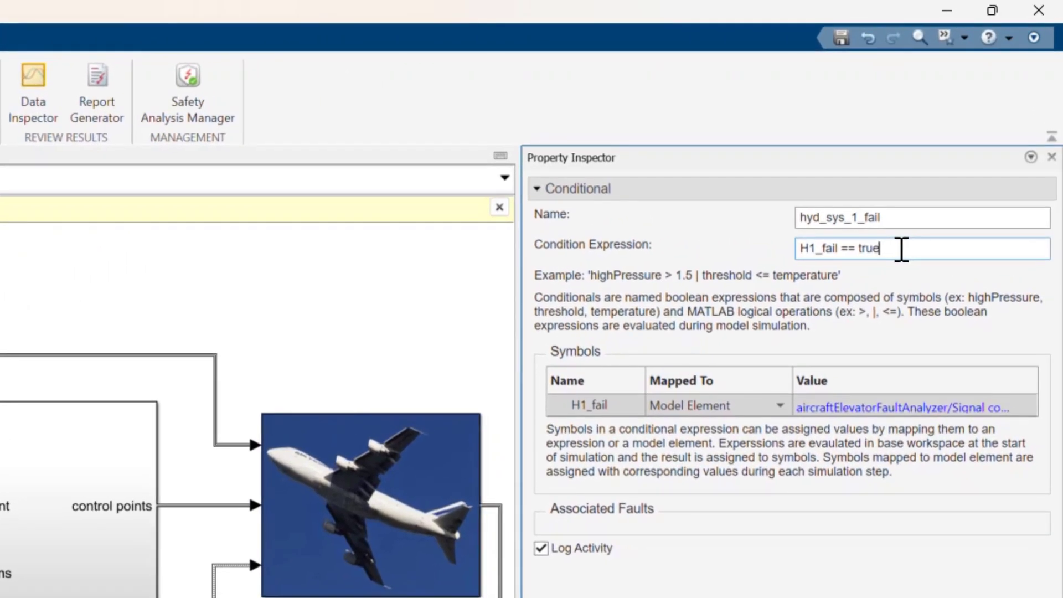
text(& t > 5)
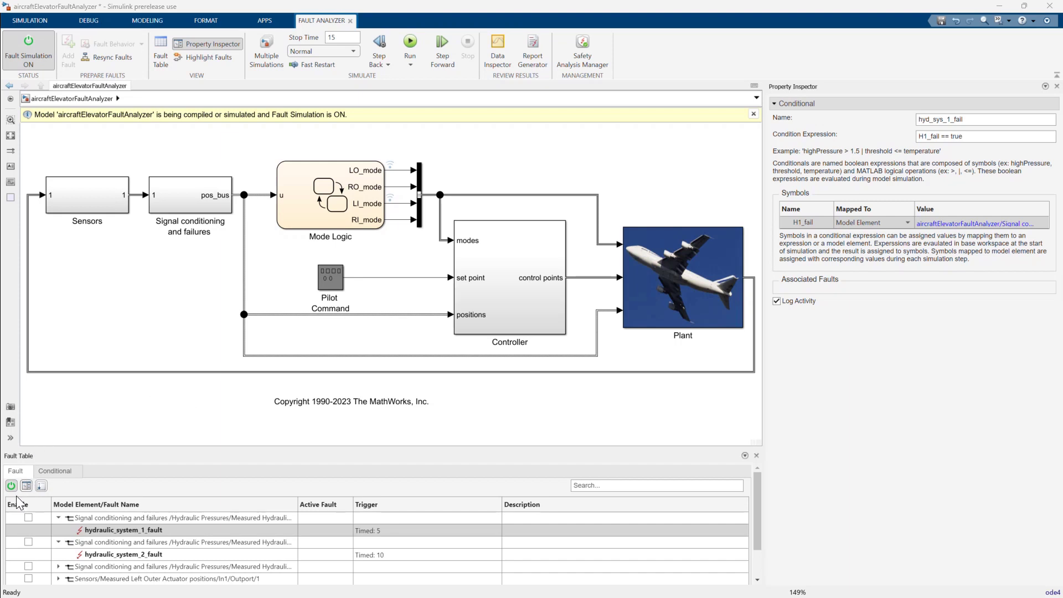
- Enable hydraulic_system_1_fault, recheck the hyd_sys_1_fail conditional, and run the fault simulation
click(29, 518)
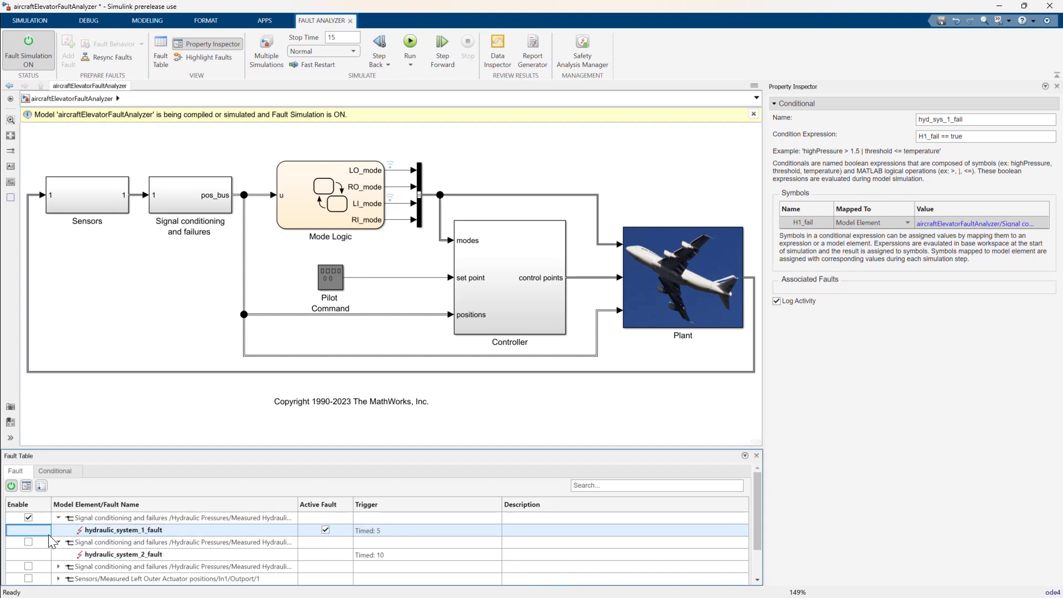
click(60, 472)
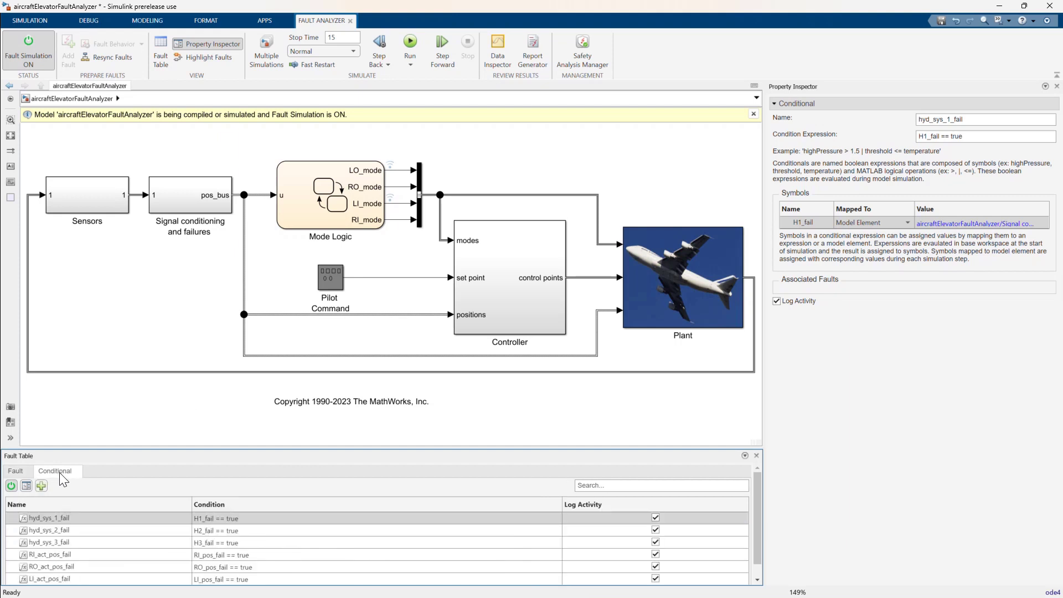
click(44, 524)
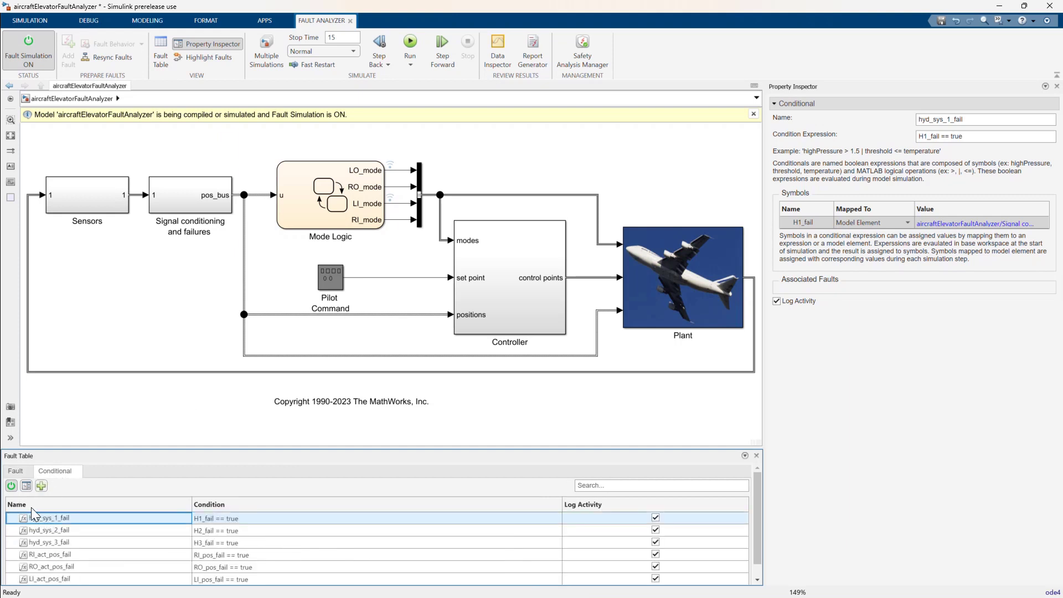
click(17, 475)
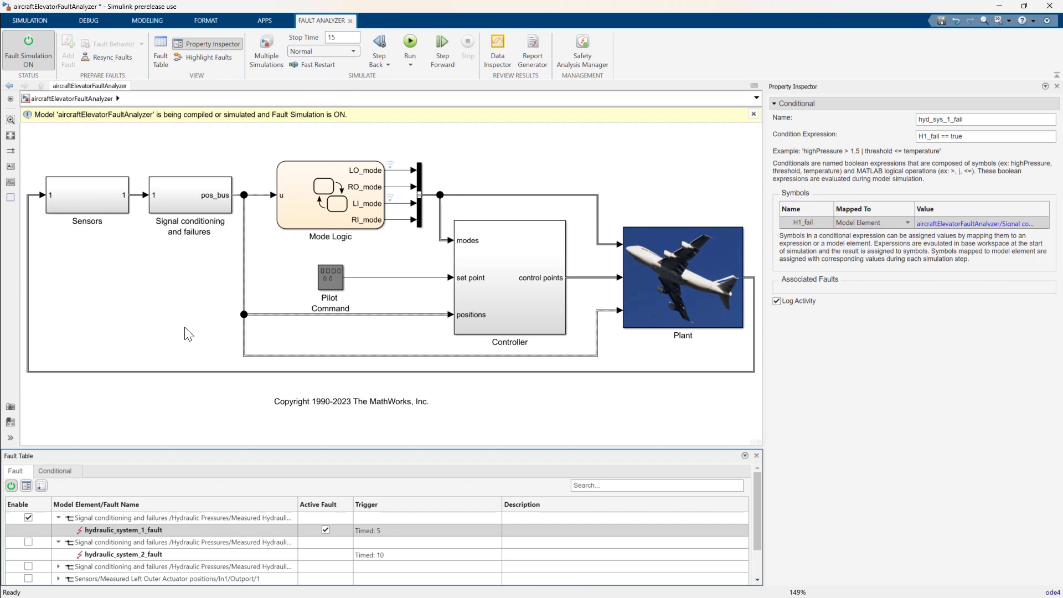
click(410, 42)
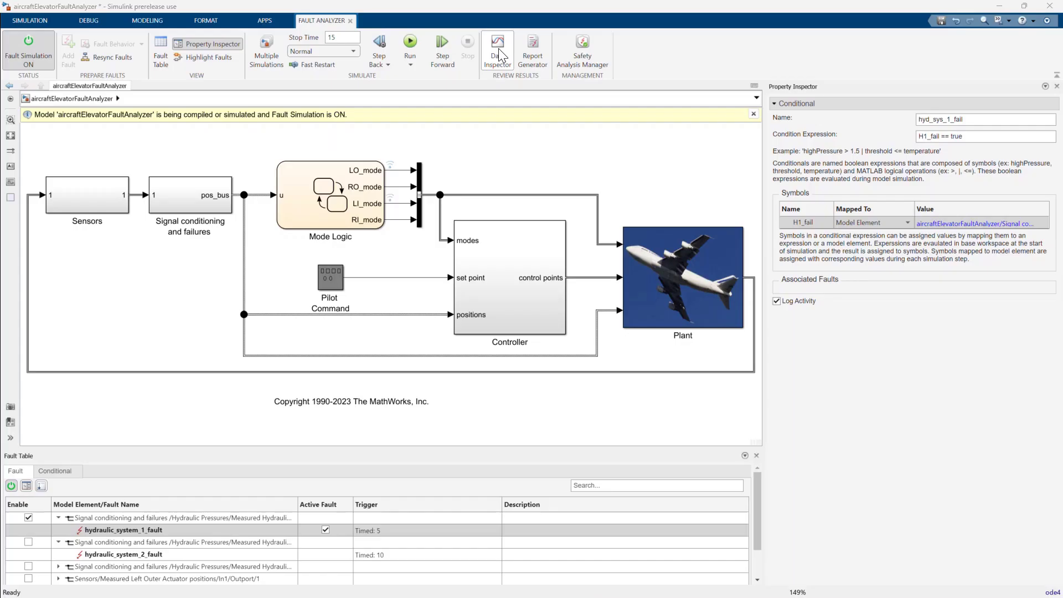
- In Data Inspector, stack hyd_sys_1_fail, hydraulic_system_1_fault, LO_mode and LI_mode in plots one through four
click(498, 50)
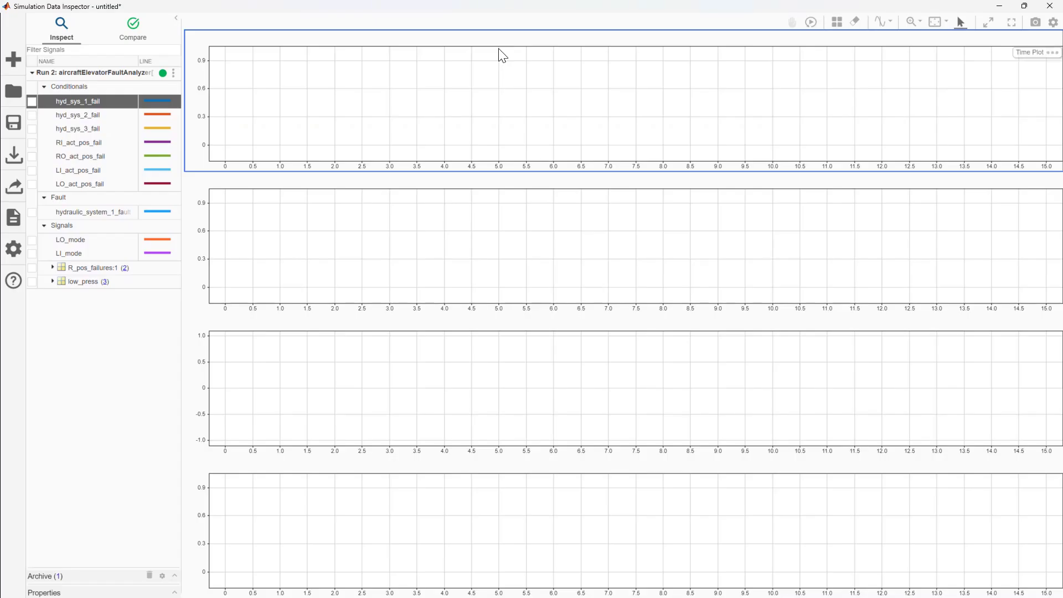
click(32, 101)
click(266, 251)
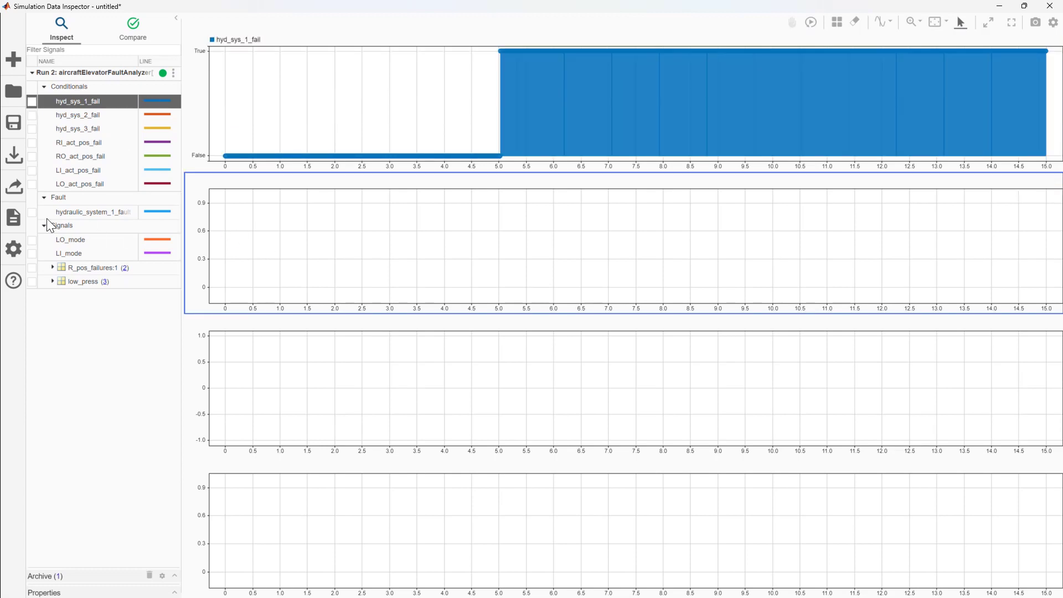
click(32, 213)
click(295, 386)
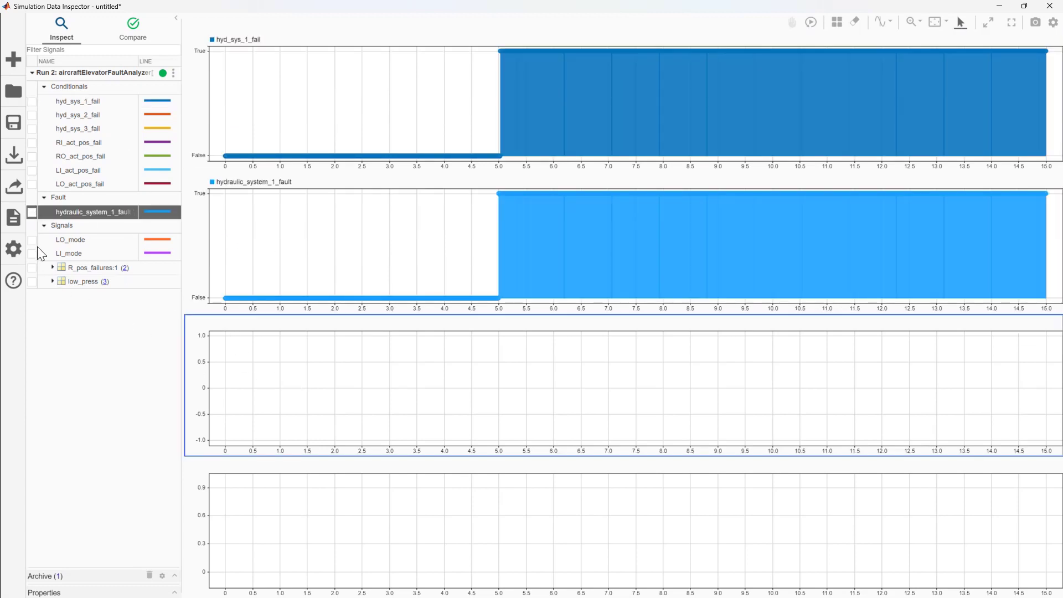
click(32, 240)
click(315, 538)
click(32, 254)
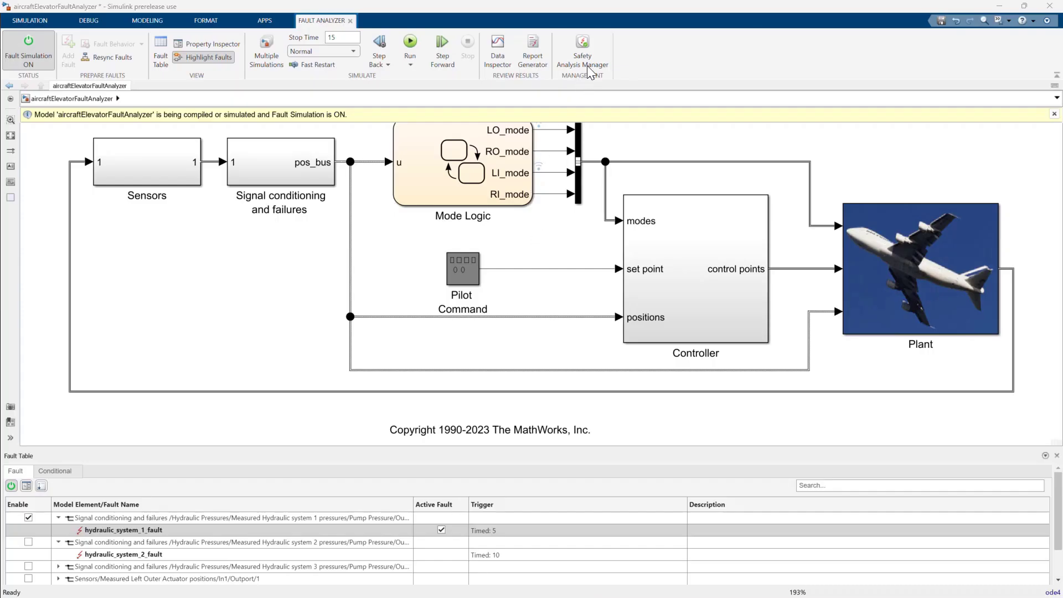
- Open the AircraftElevatorFMEA spreadsheet, view a Failure Effect cell's linking options, and browse MW_Aerospace_Templates
click(590, 61)
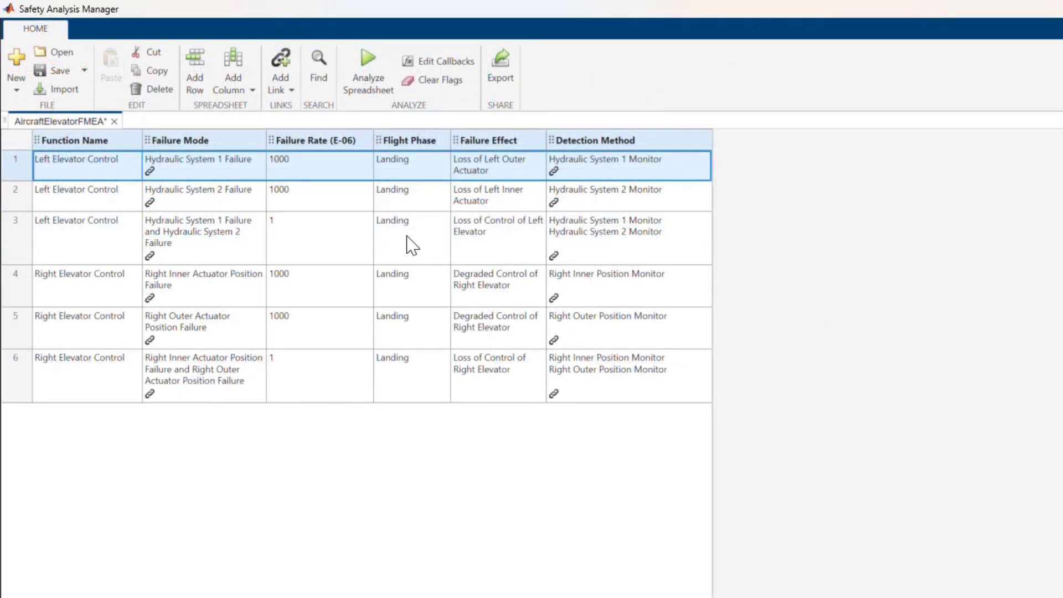
click(486, 242)
right_click(486, 243)
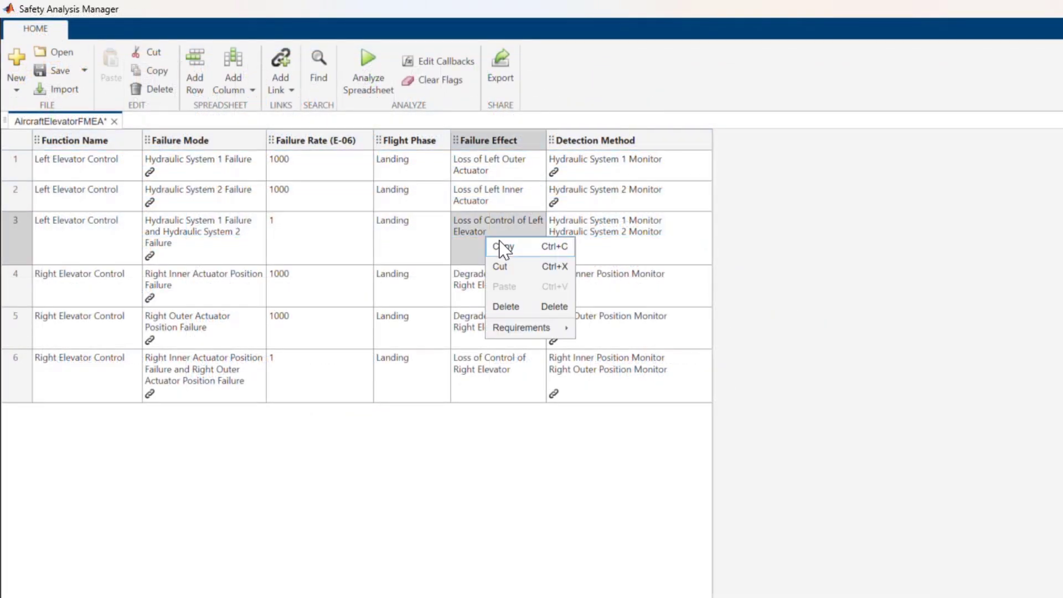
mouse_move(522, 330)
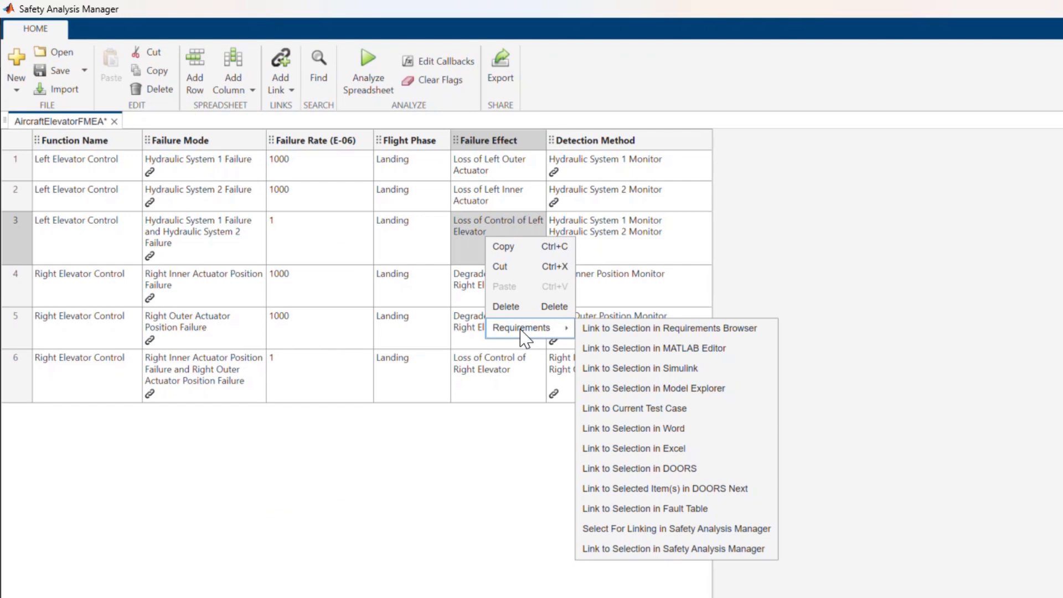
click(390, 505)
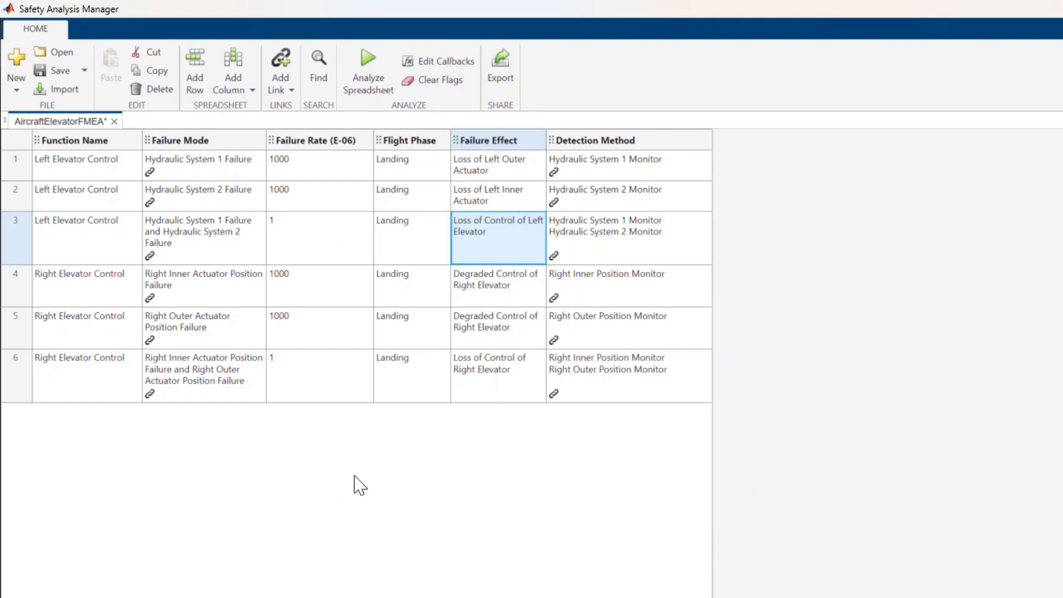
click(17, 90)
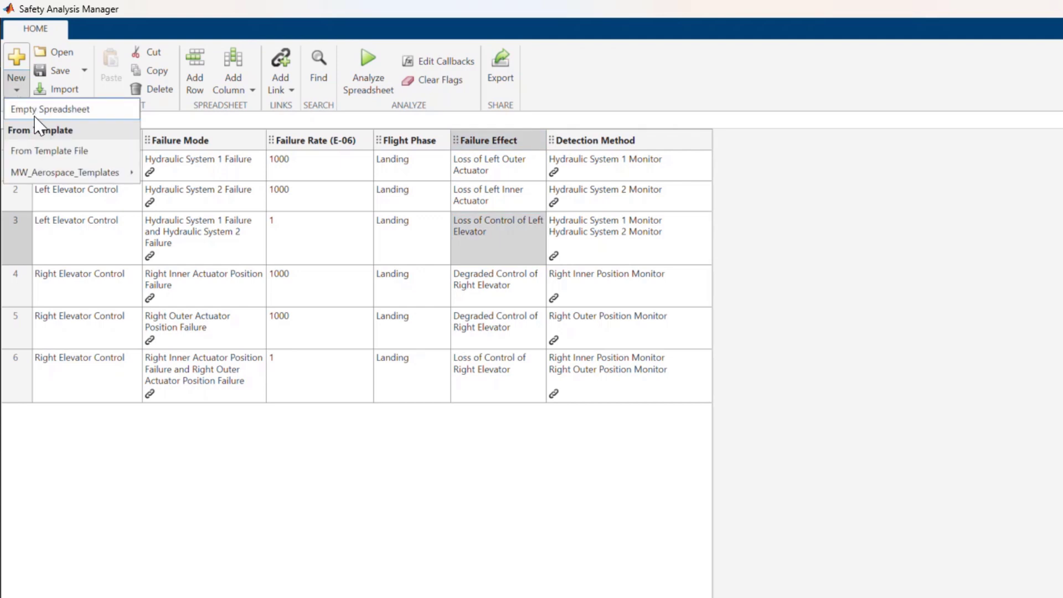
mouse_move(66, 178)
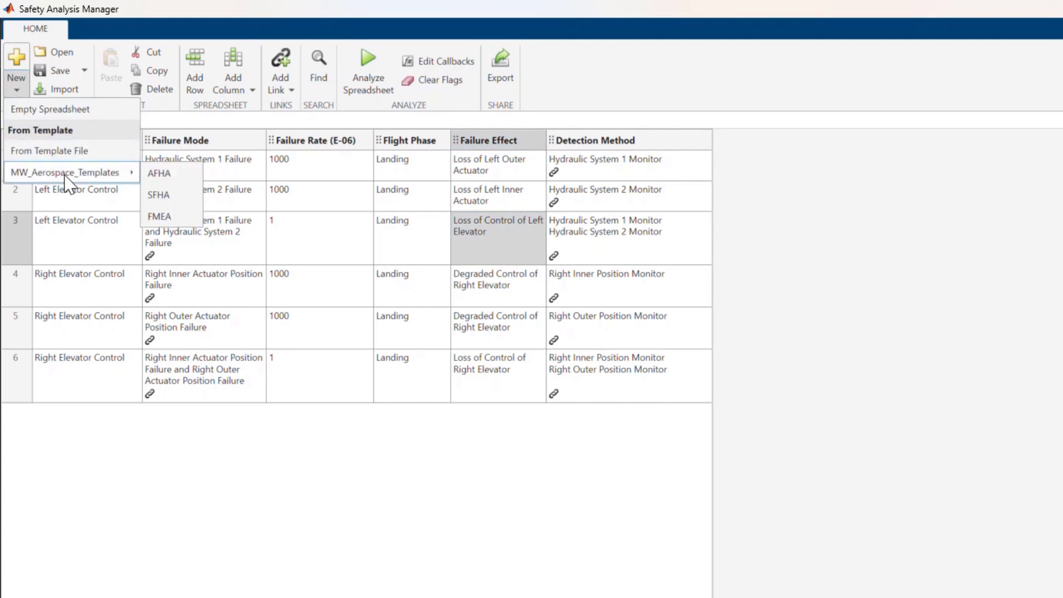